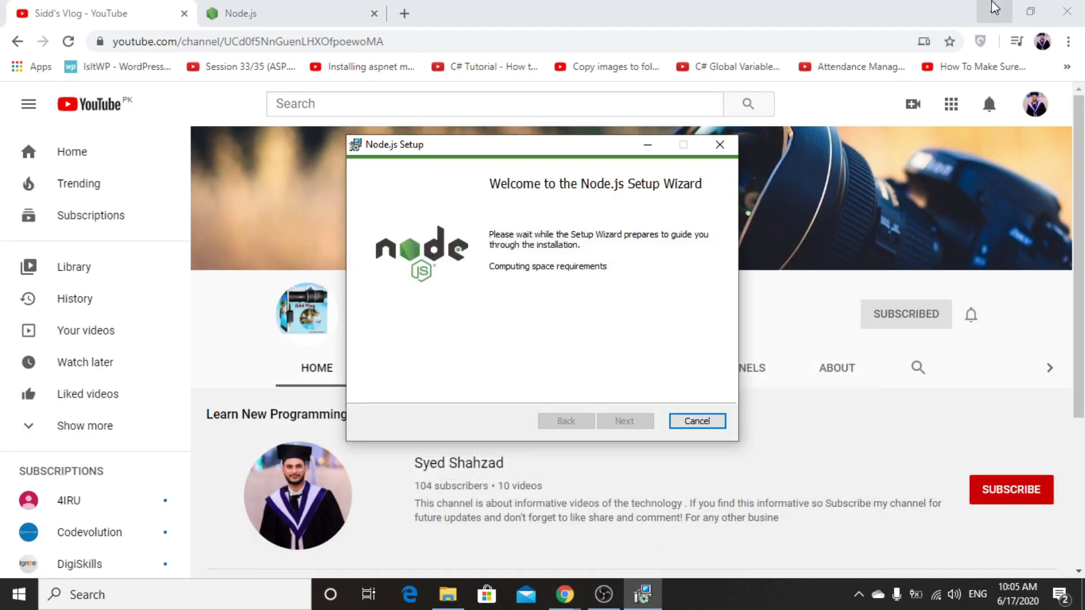
Minimize the browser so that only the Node.js setup wizard remains over the desktop
{"action": "left_click", "coordinate": [994, 8]}
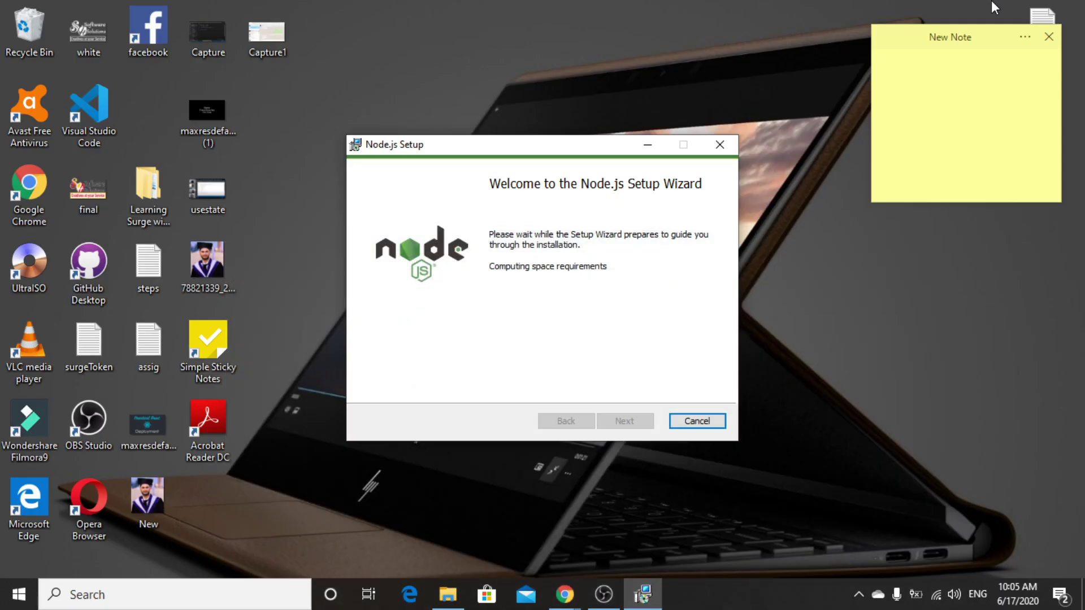
{"action": "left_click", "coordinate": [614, 27]}
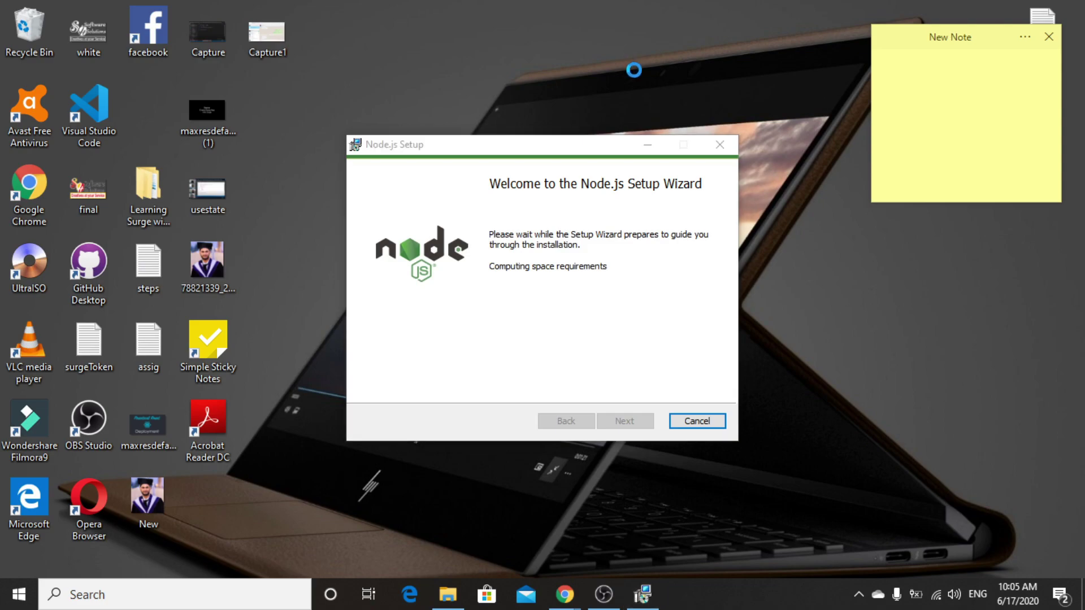
{"action": "left_click", "coordinate": [636, 74]}
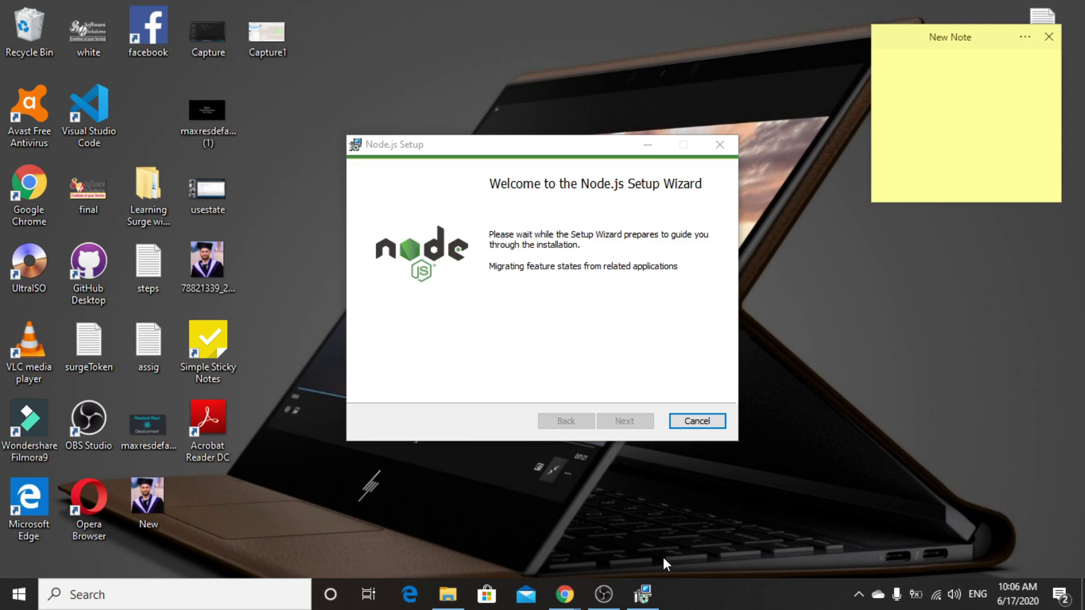
{"action": "mouse_move", "coordinate": [632, 590]}
{"action": "left_click", "coordinate": [605, 326]}
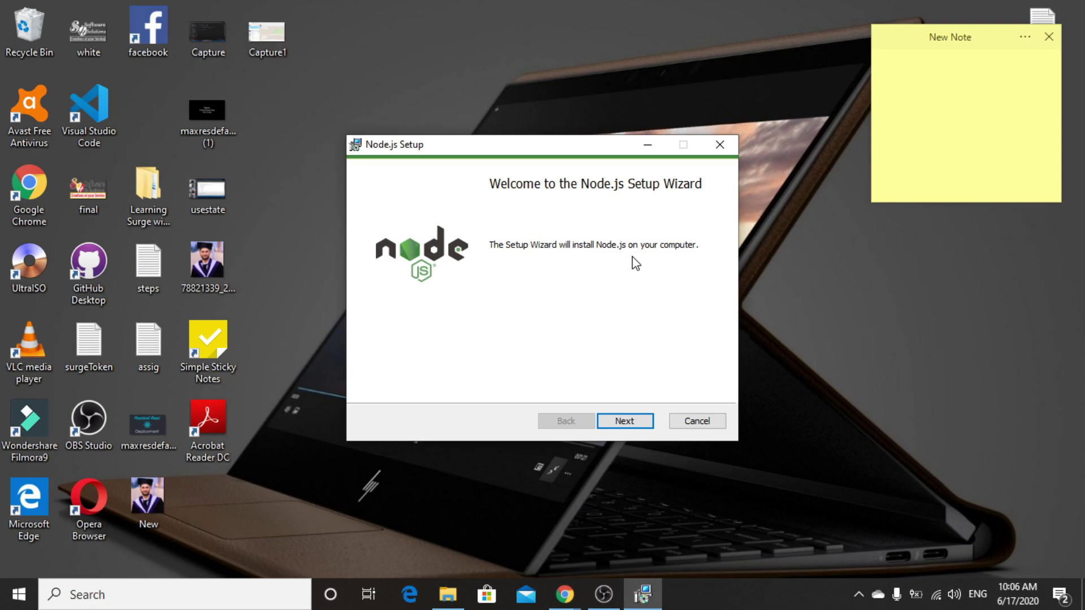
Go past the wizard's welcome page, accept the license agreement terms and continue to the destination folder
{"action": "left_click", "coordinate": [634, 426]}
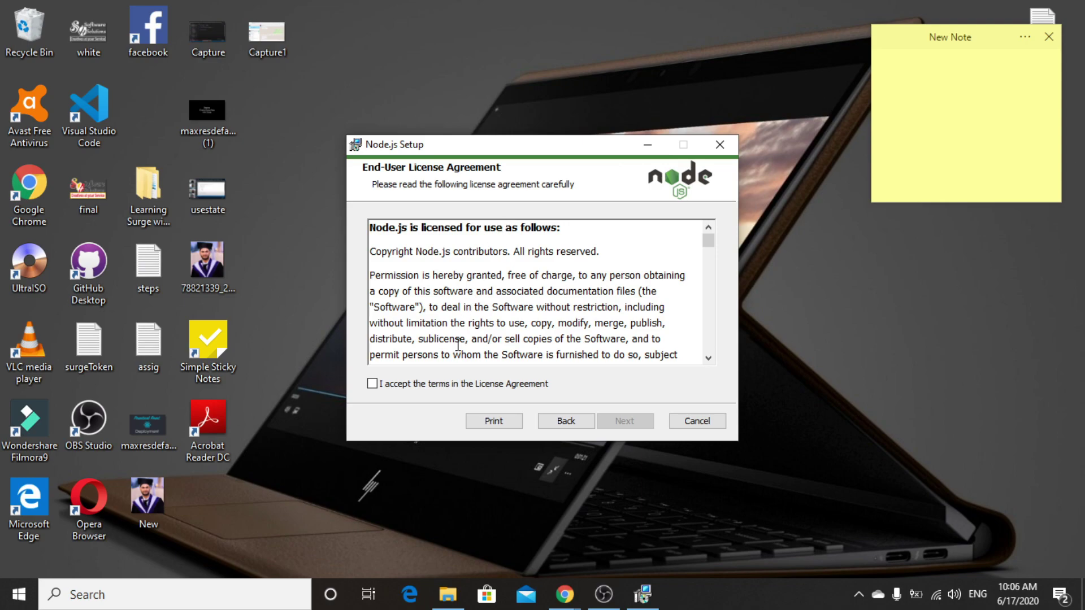
{"action": "left_click", "coordinate": [372, 384]}
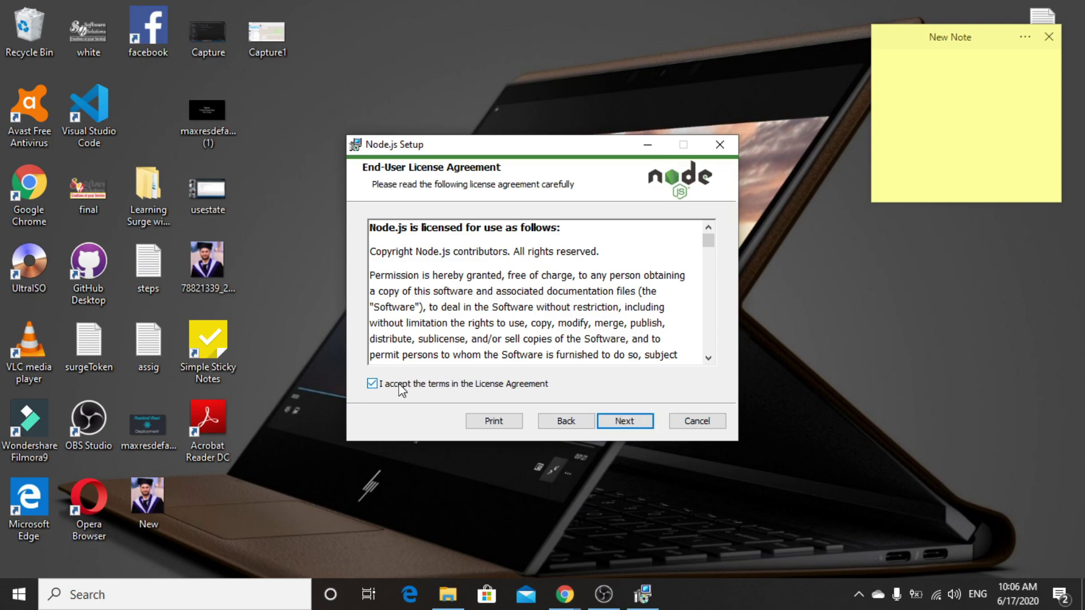
{"action": "left_click", "coordinate": [428, 384]}
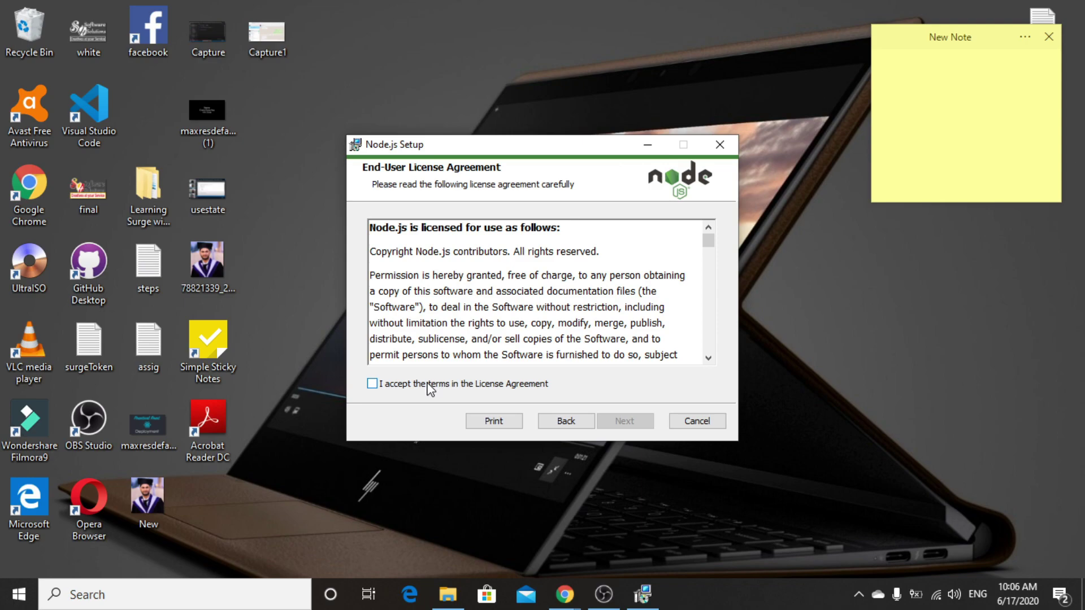
{"action": "left_click", "coordinate": [427, 383]}
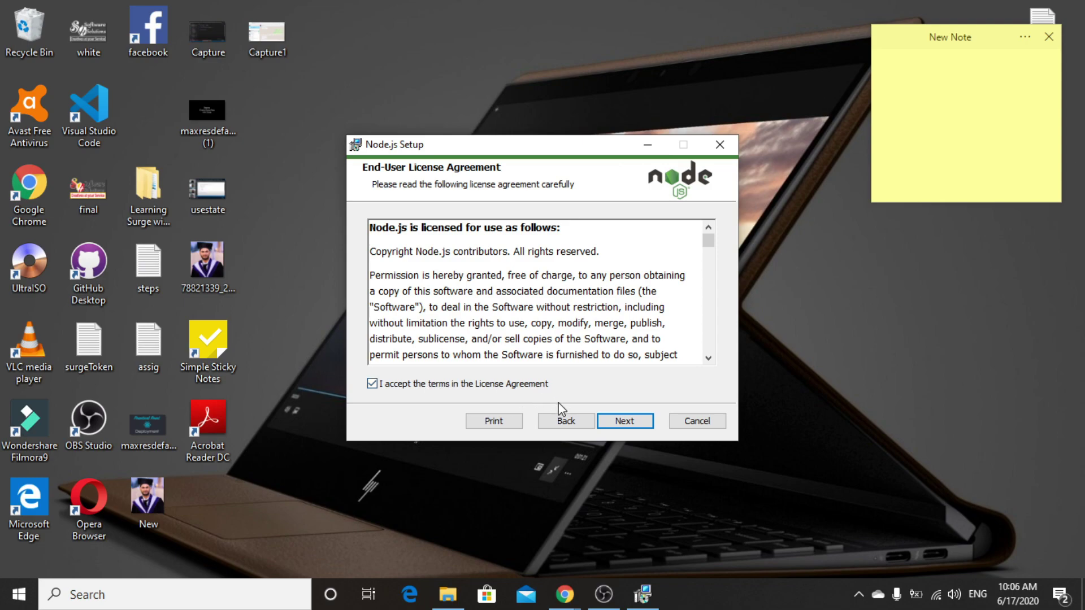
{"action": "left_click", "coordinate": [610, 424]}
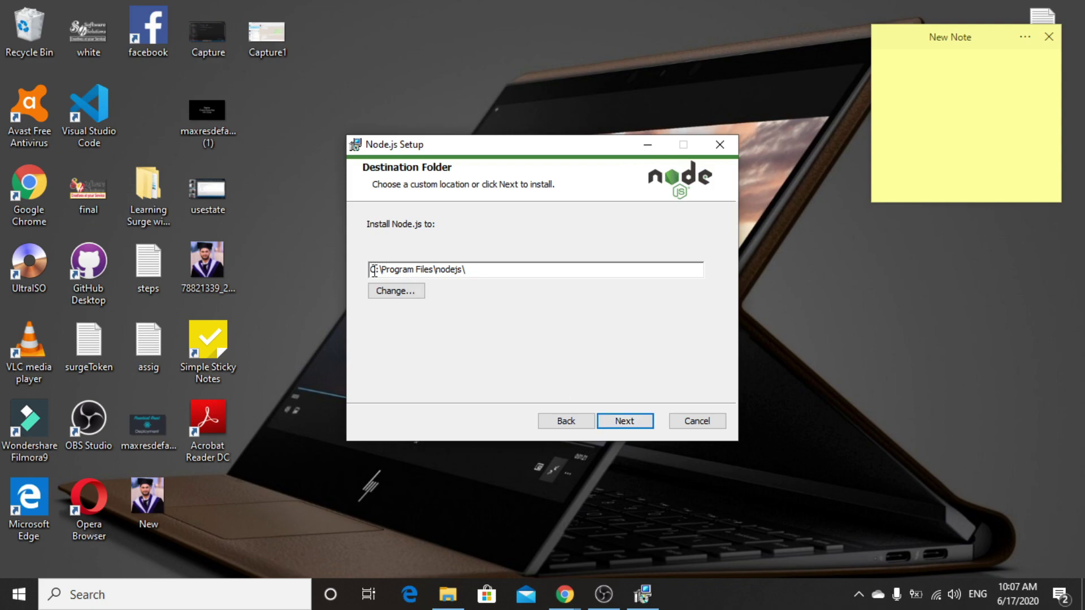
{"action": "left_click", "coordinate": [393, 291]}
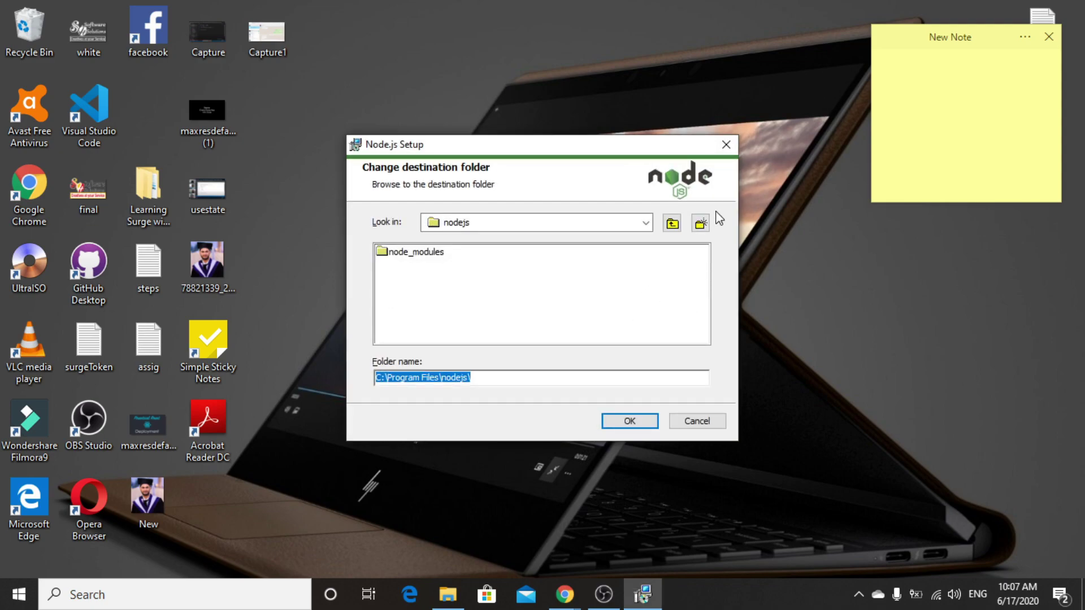
{"action": "left_click", "coordinate": [672, 224]}
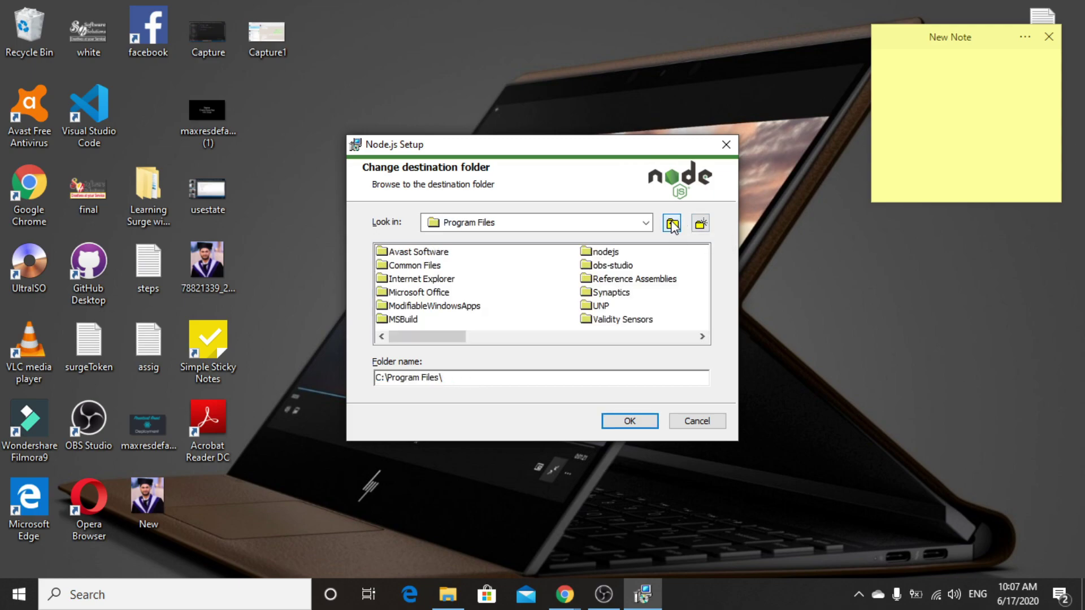
{"action": "left_click", "coordinate": [672, 224]}
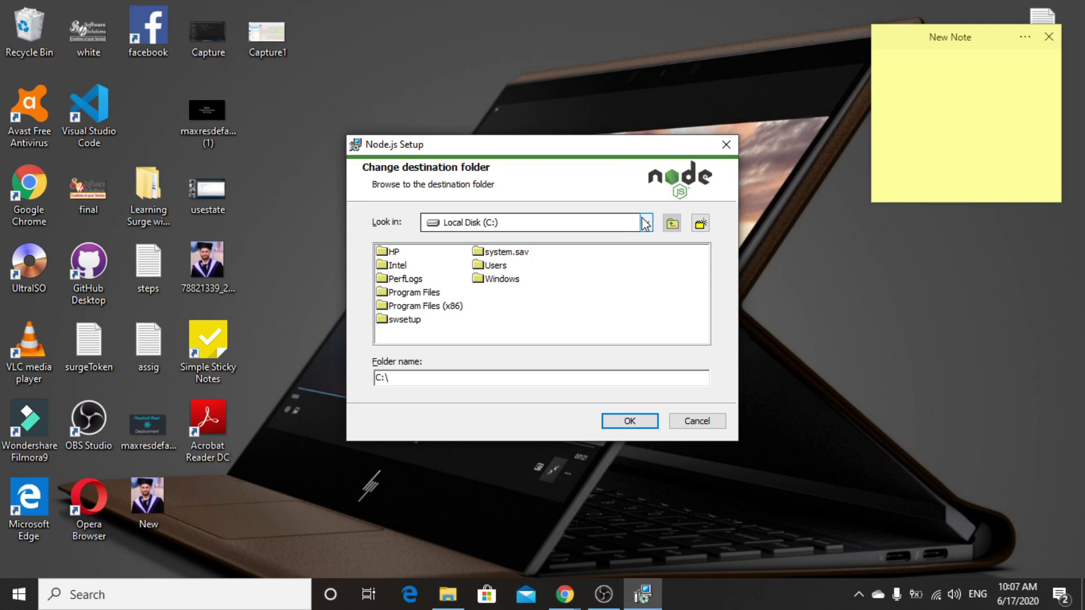
{"action": "left_click", "coordinate": [645, 223]}
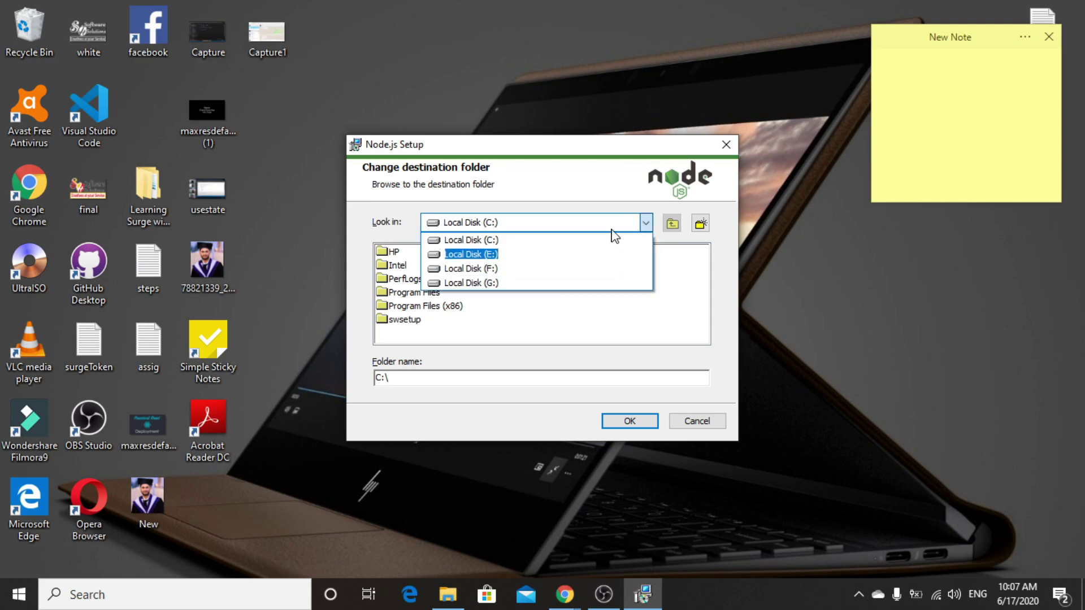
{"action": "left_click", "coordinate": [575, 173]}
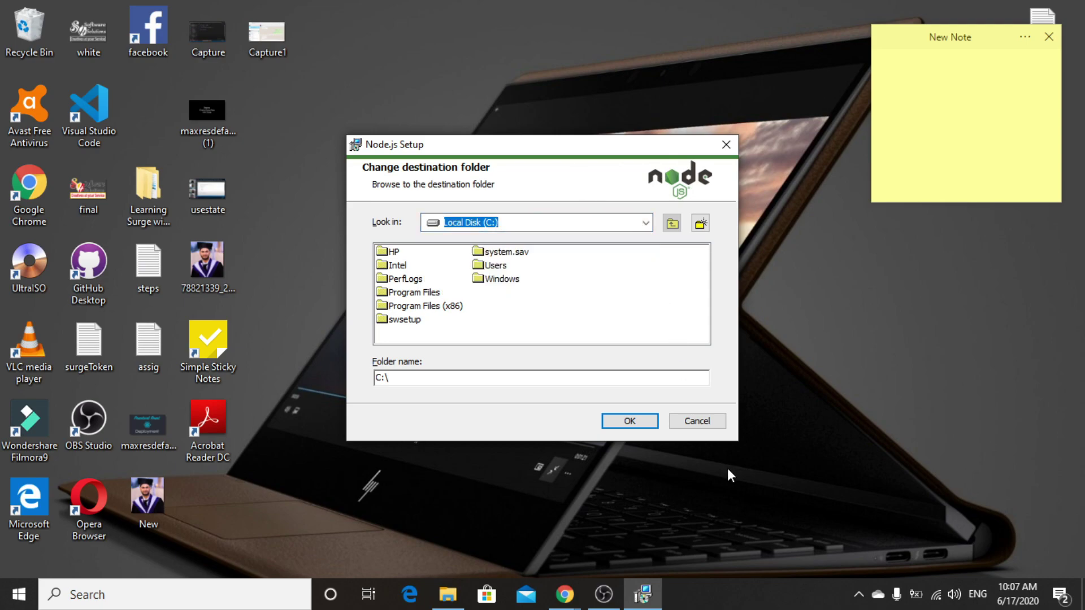
{"action": "left_click", "coordinate": [682, 425]}
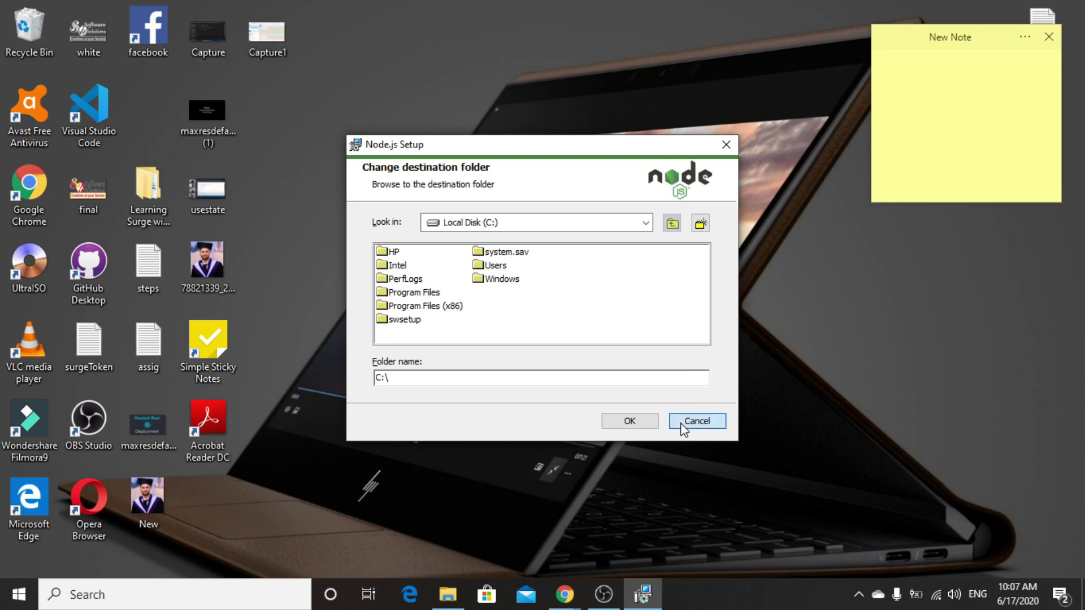
Keep the destination folder C:\Program Files\nodejs\ and the default feature selection, checking what the Node.js runtime feature contains
{"action": "left_click", "coordinate": [617, 427]}
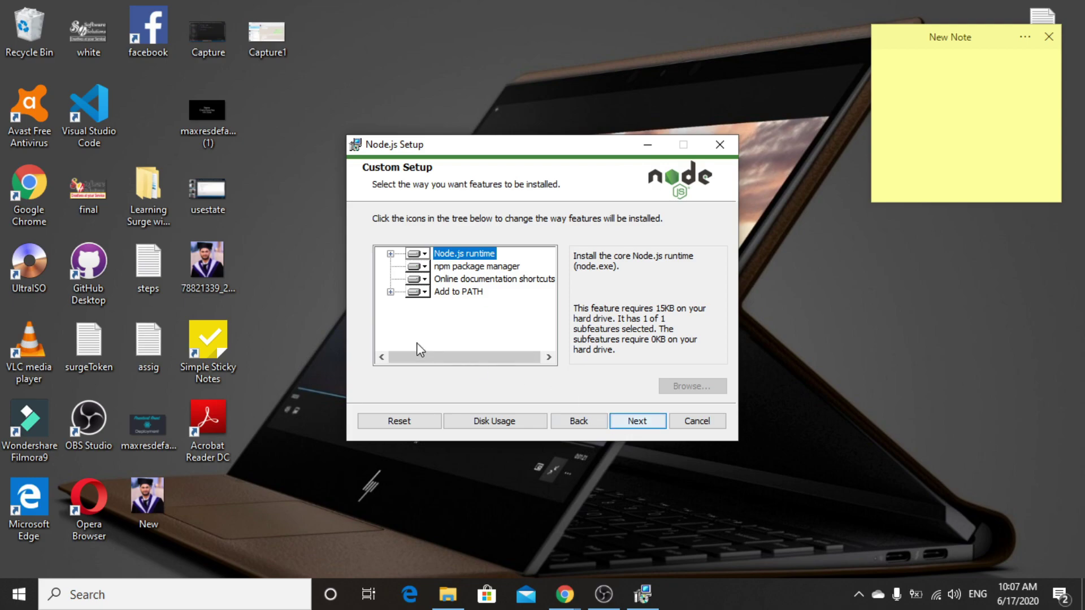
{"action": "left_click", "coordinate": [390, 254]}
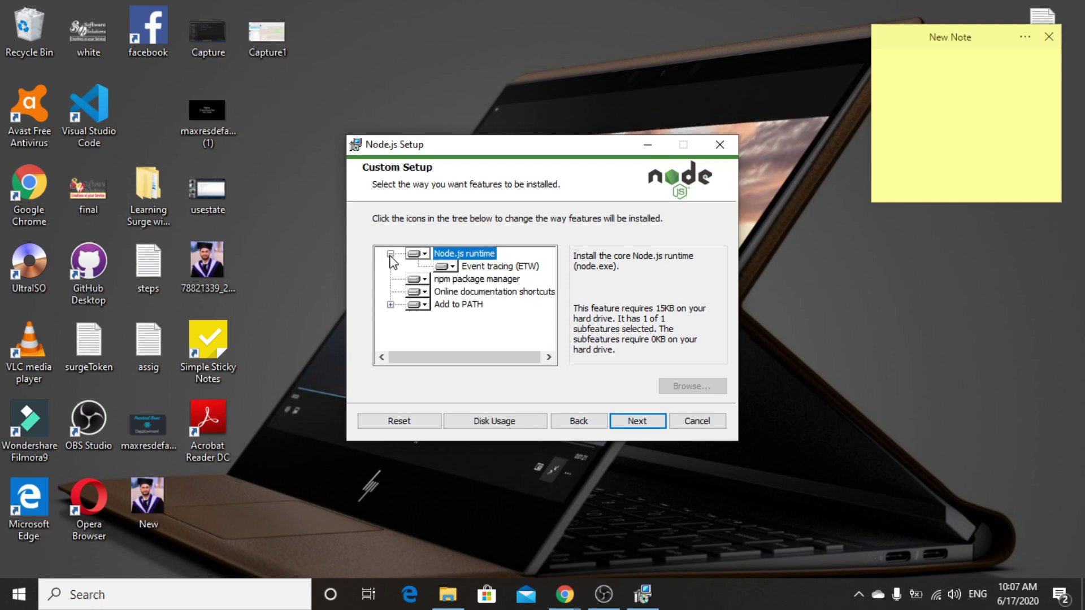
{"action": "left_click", "coordinate": [391, 254]}
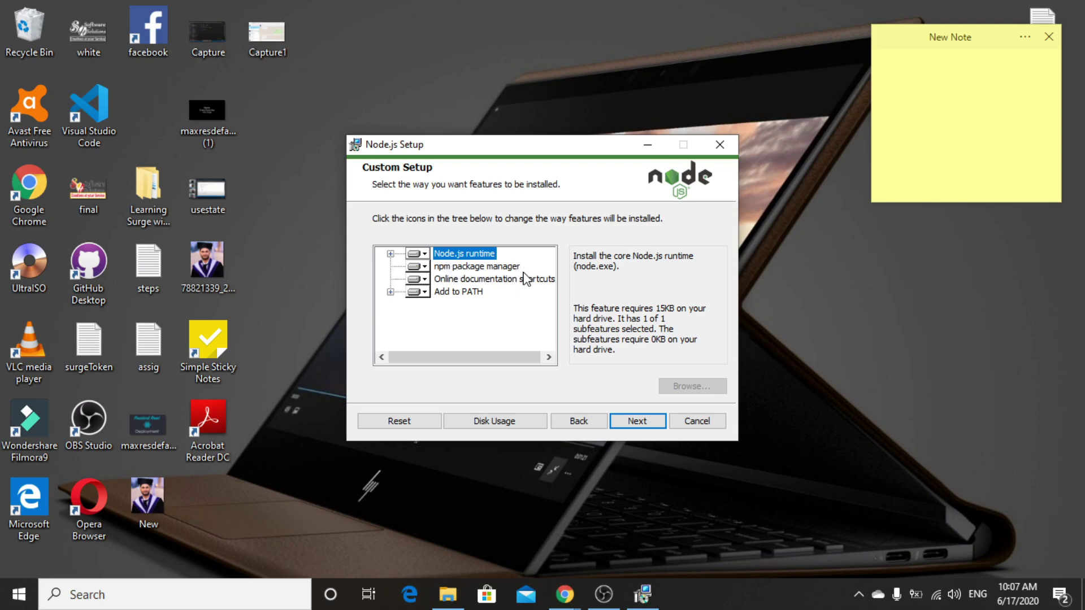
{"action": "left_click", "coordinate": [642, 428]}
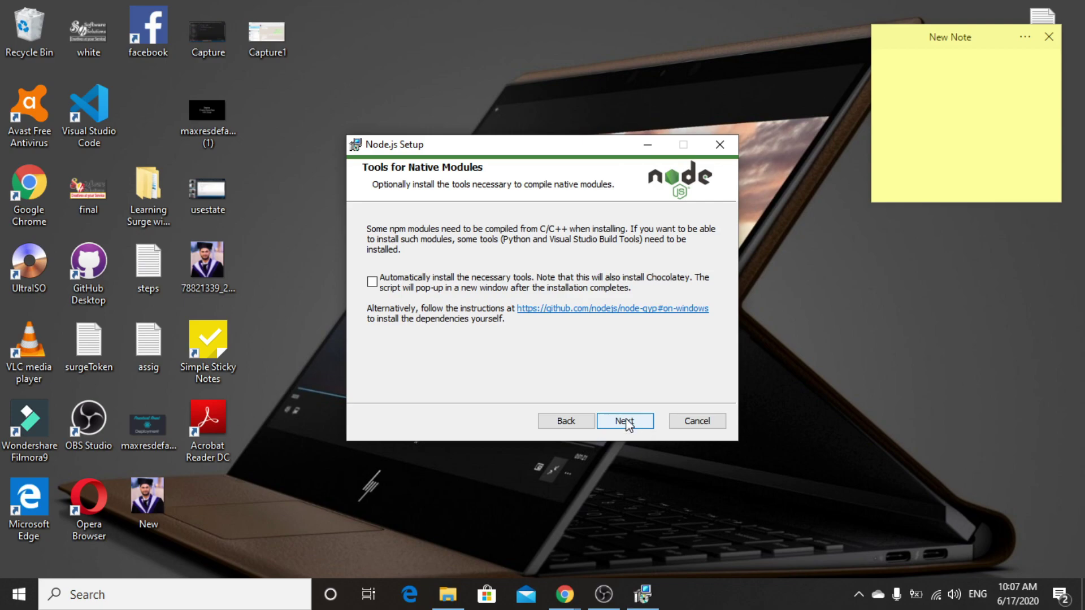
Leave the automatic native module tools unselected and start the Node.js installation, allowing it to make system changes
{"action": "left_click", "coordinate": [627, 424]}
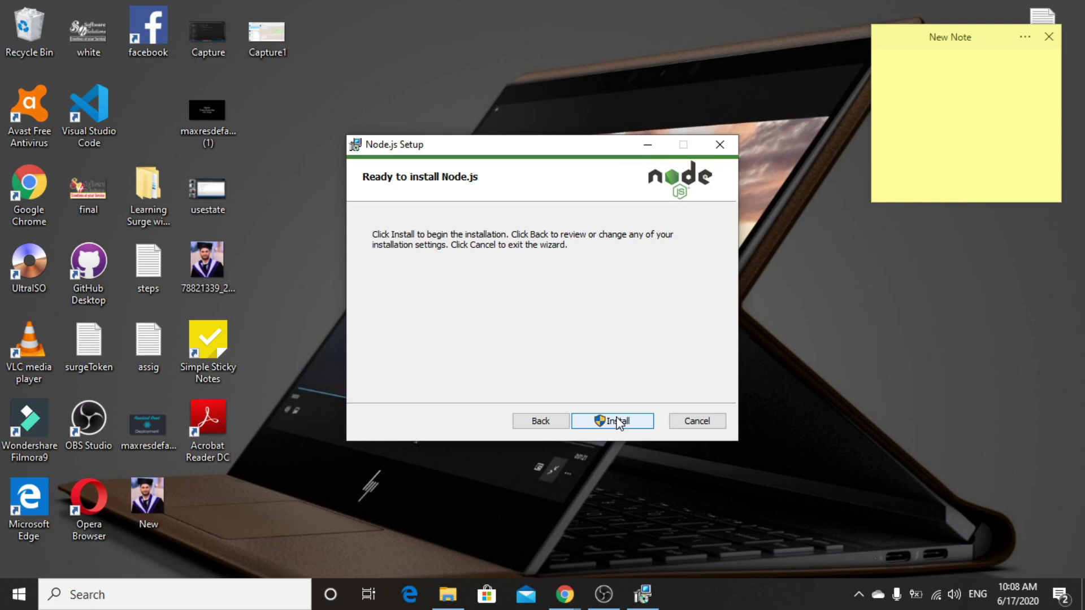
{"action": "left_click", "coordinate": [619, 422]}
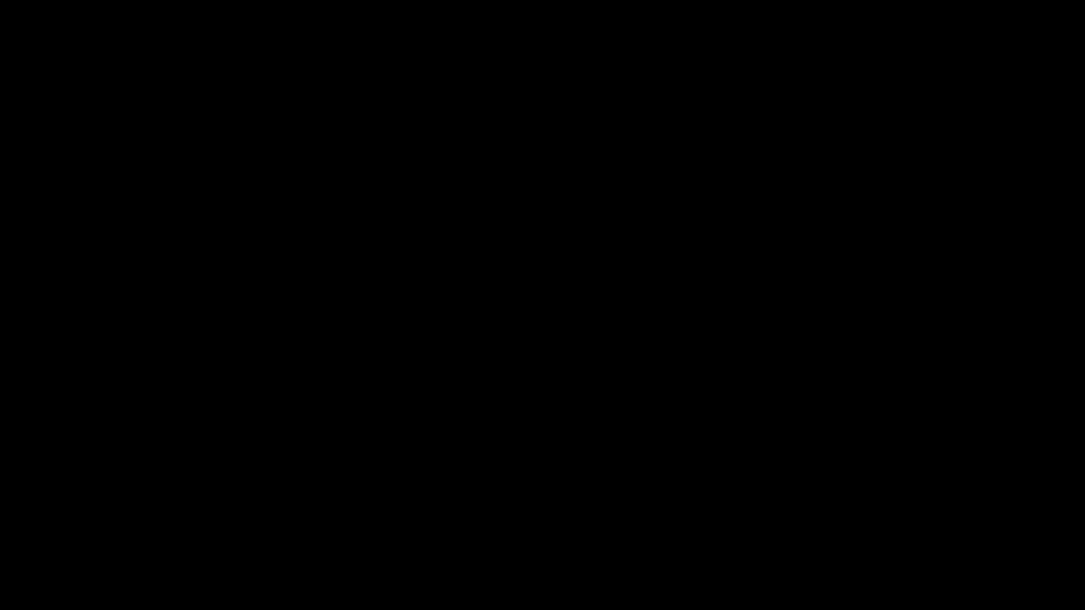
{"action": "left_click", "coordinate": [505, 404]}
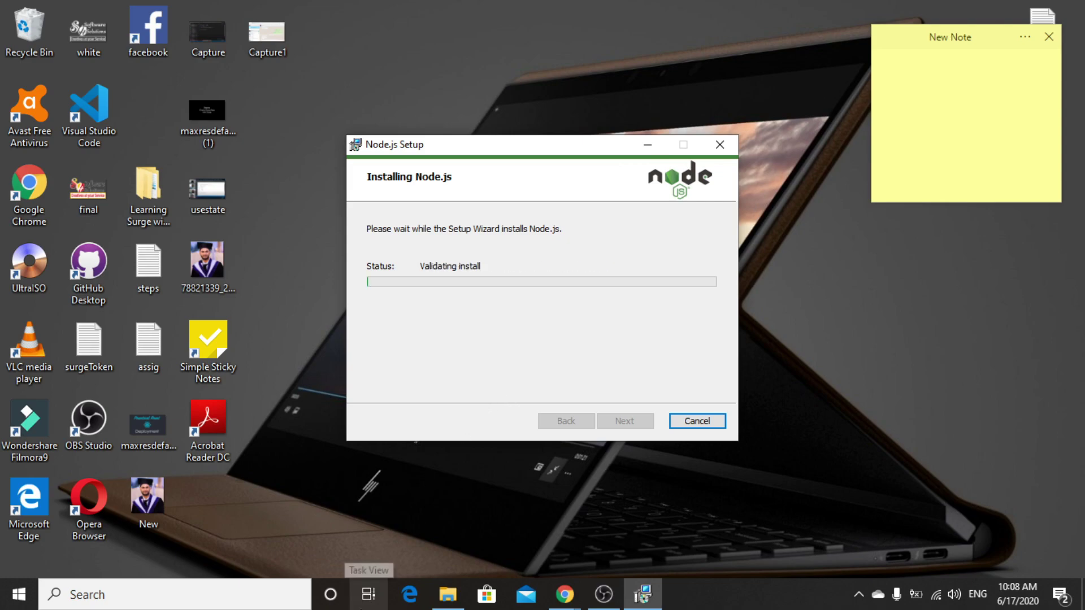
{"action": "key", "text": "super+s"}
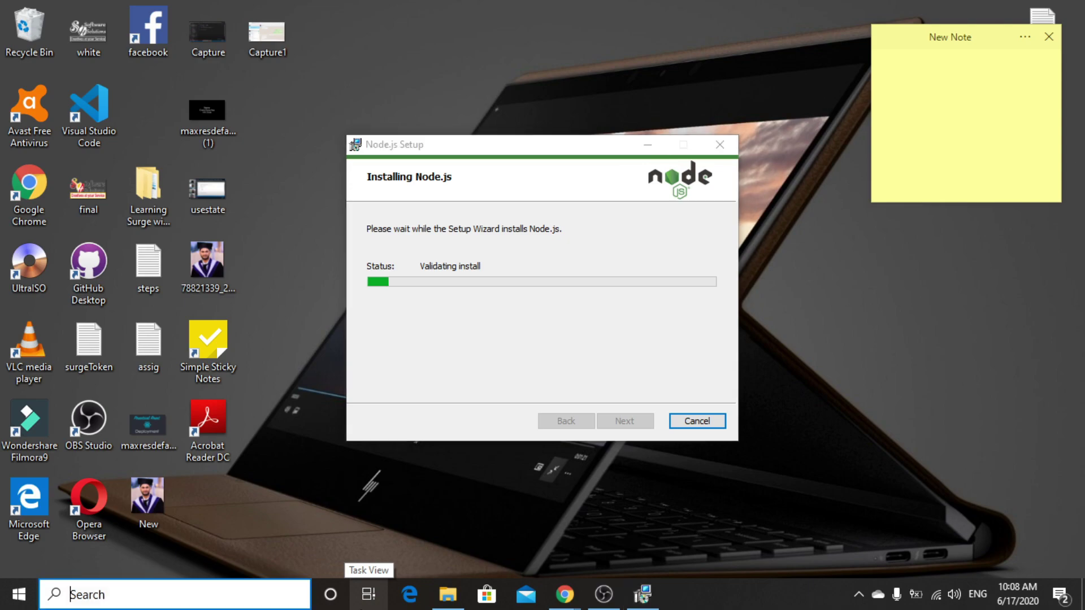
{"action": "key", "text": "super"}
{"action": "key", "text": "super"}
{"action": "key", "text": "super"}
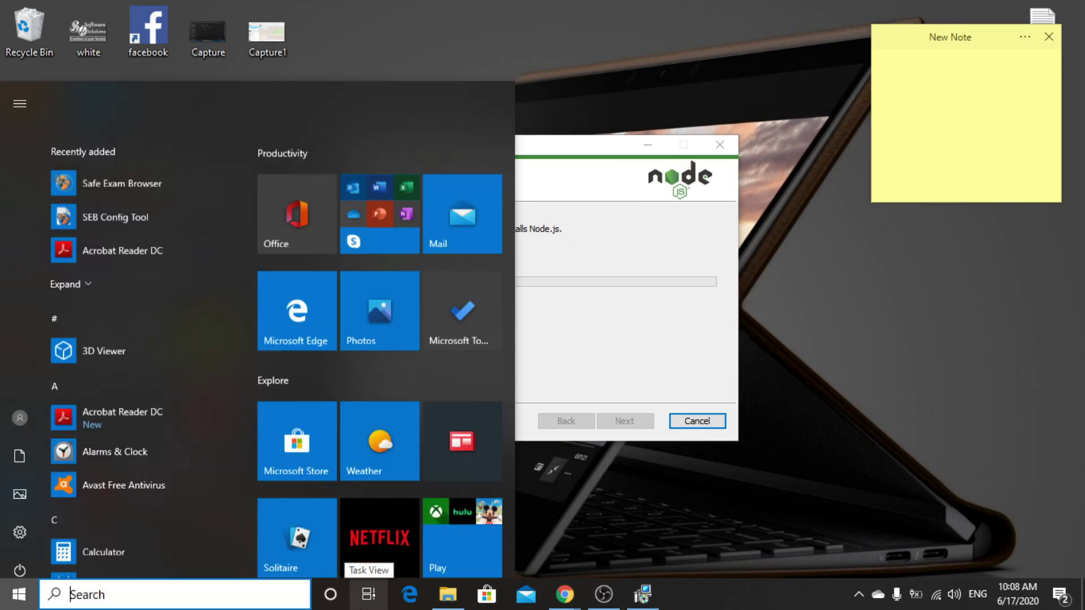
{"action": "type", "text": "cm"}
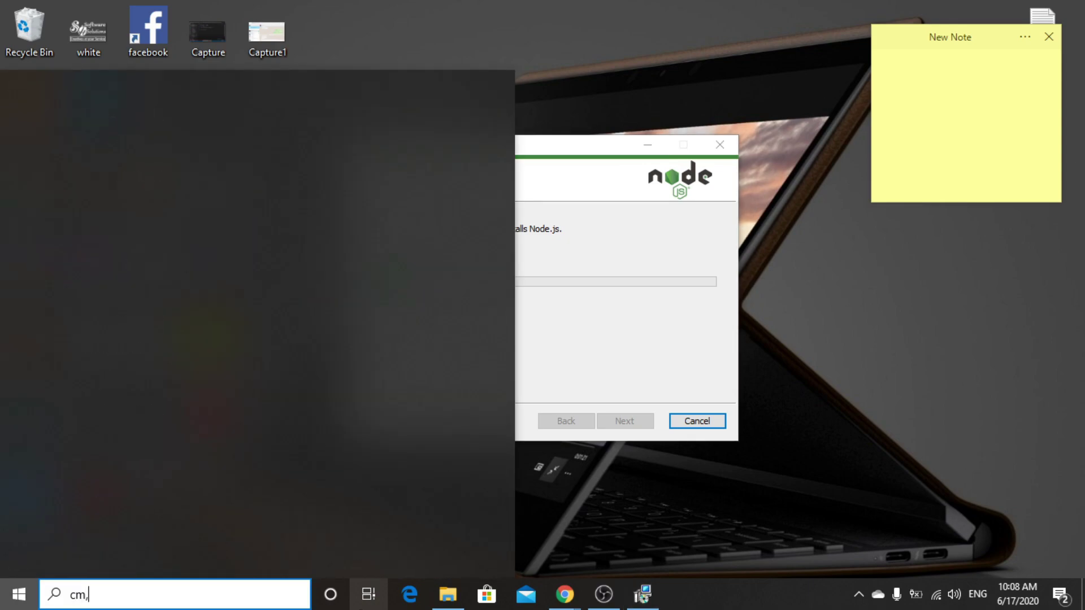
{"action": "type", "text": "d"}
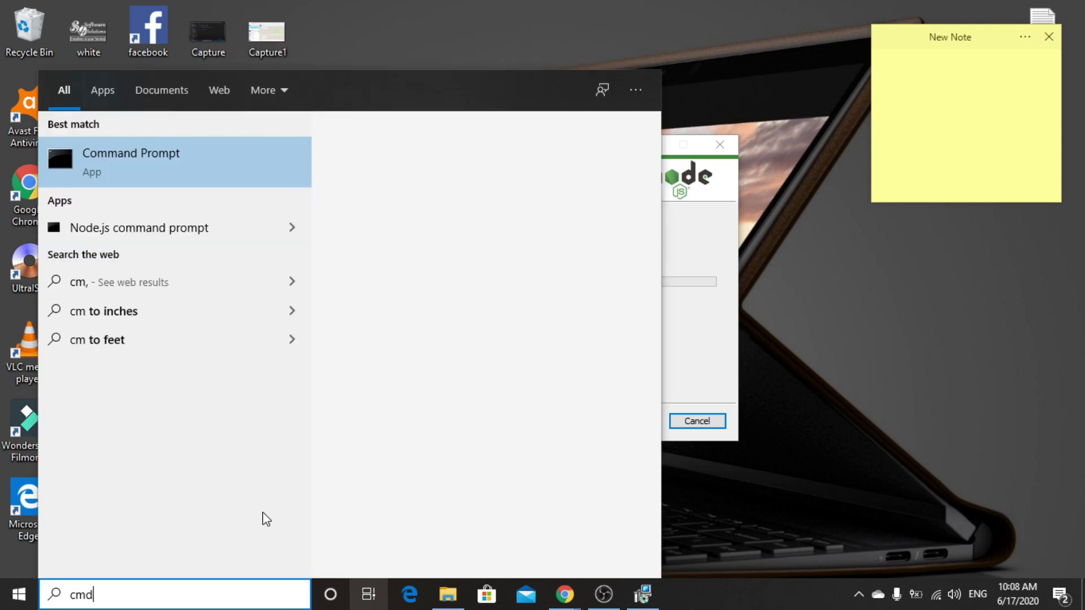
{"action": "left_click", "coordinate": [862, 529]}
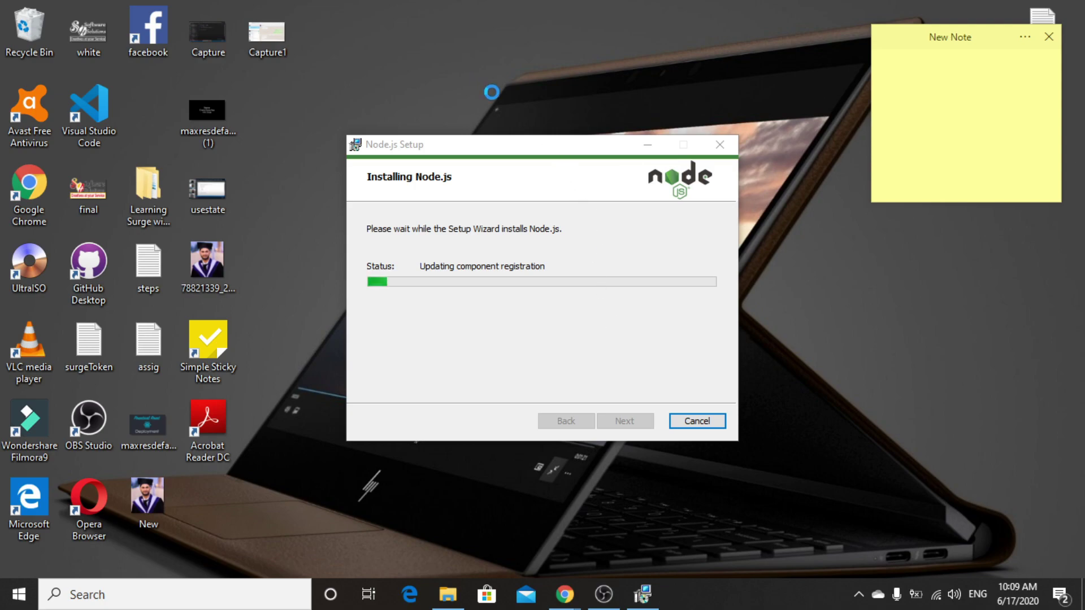
{"action": "right_click", "coordinate": [447, 47]}
{"action": "left_click", "coordinate": [493, 93]}
{"action": "left_click", "coordinate": [558, 182]}
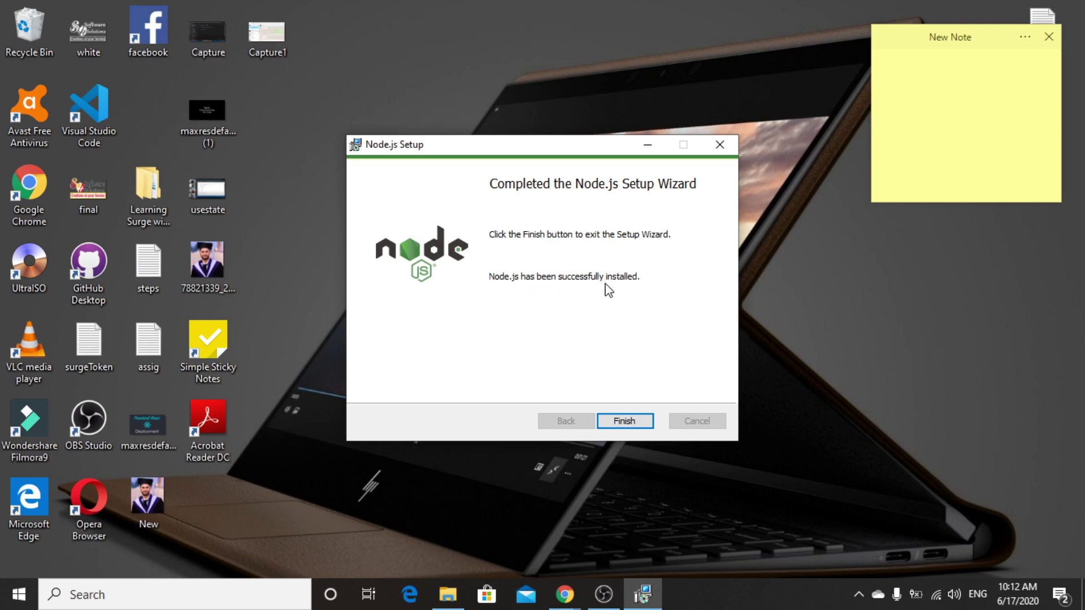
Finish the completed Node.js setup wizard and open Command Prompt by searching for cmd
{"action": "left_click", "coordinate": [606, 420]}
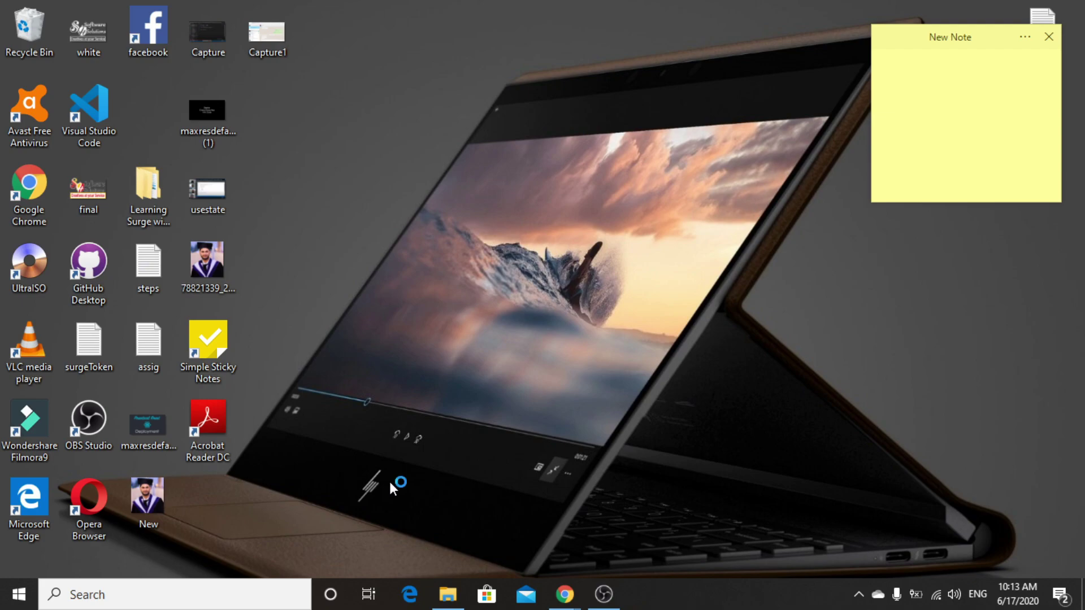
{"action": "key", "text": "super"}
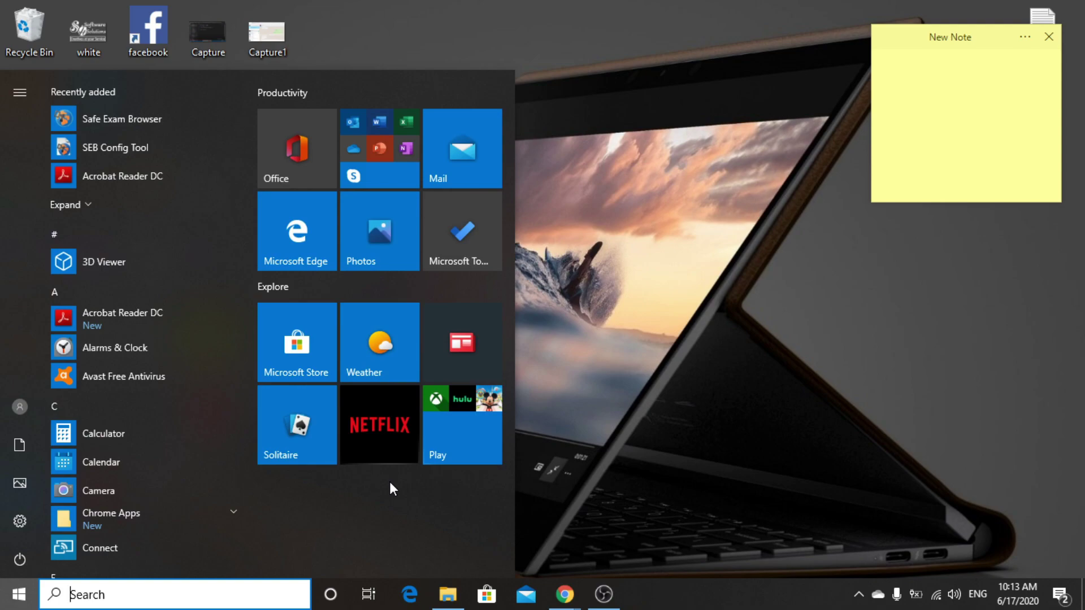
{"action": "type", "text": "cmd"}
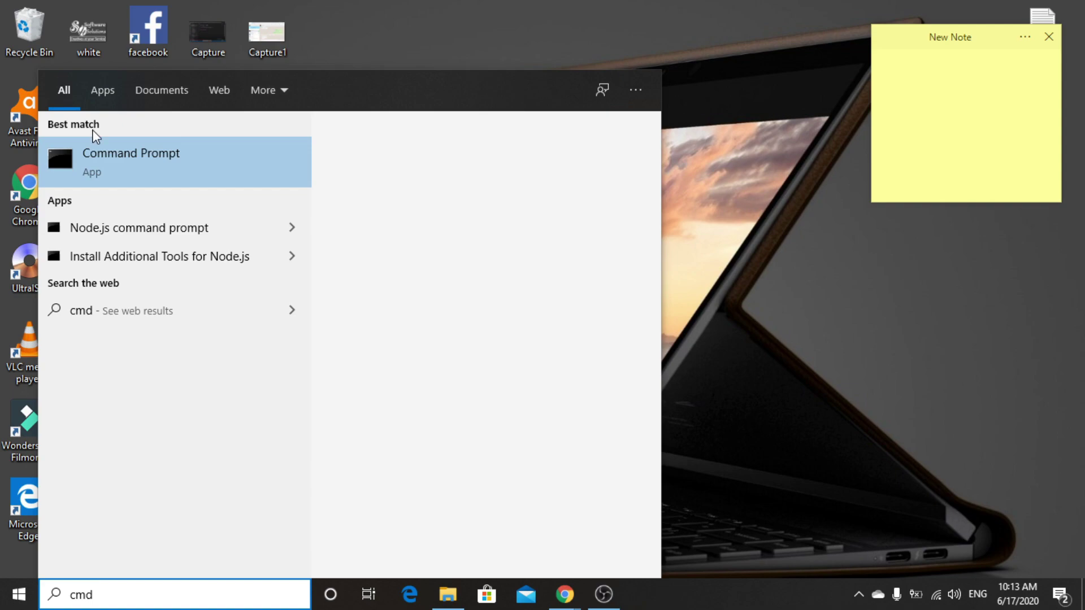
{"action": "left_click", "coordinate": [108, 156]}
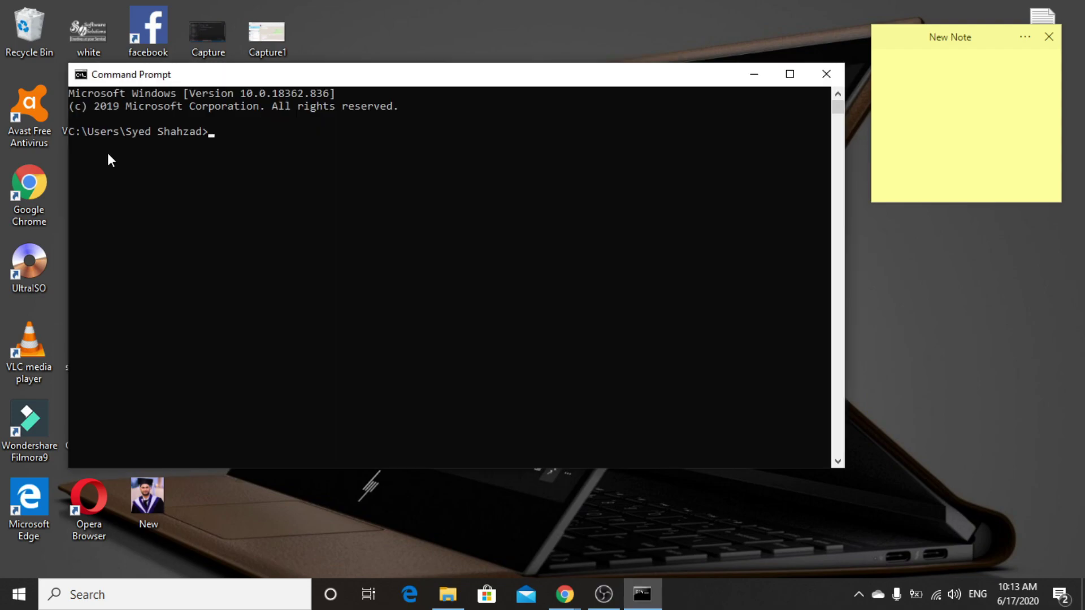
Check the installed Node.js version by running node -v
{"action": "type", "text": "node"}
{"action": "type", "text": "0"}
{"action": "key", "text": "BackSpace"}
{"action": "type", "text": "-v"}
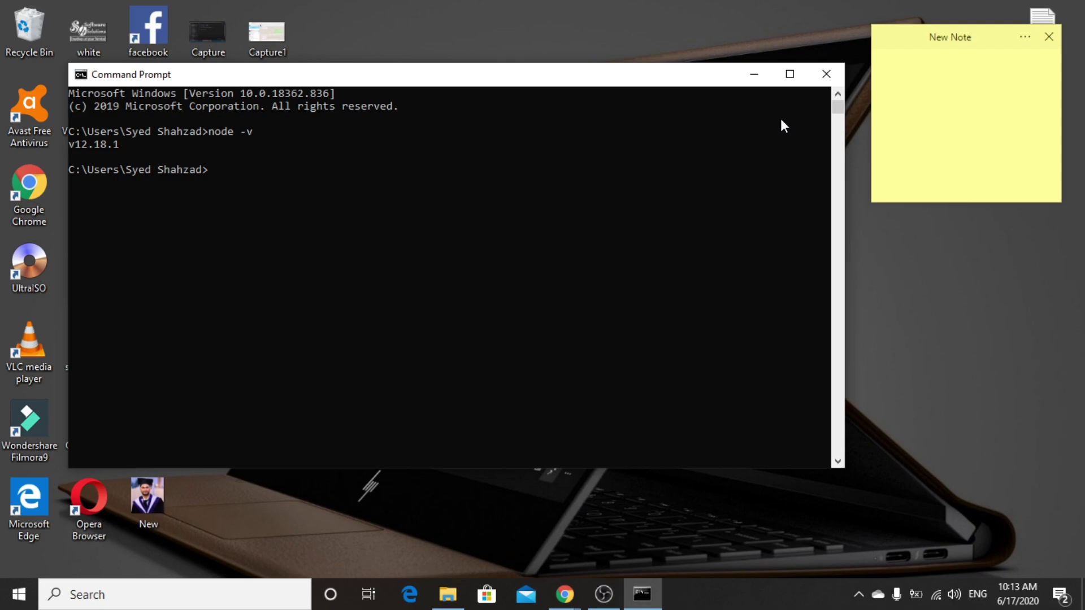
Maximize the Command Prompt window and enlarge its text, leaving the command line empty
{"action": "left_click", "coordinate": [789, 75]}
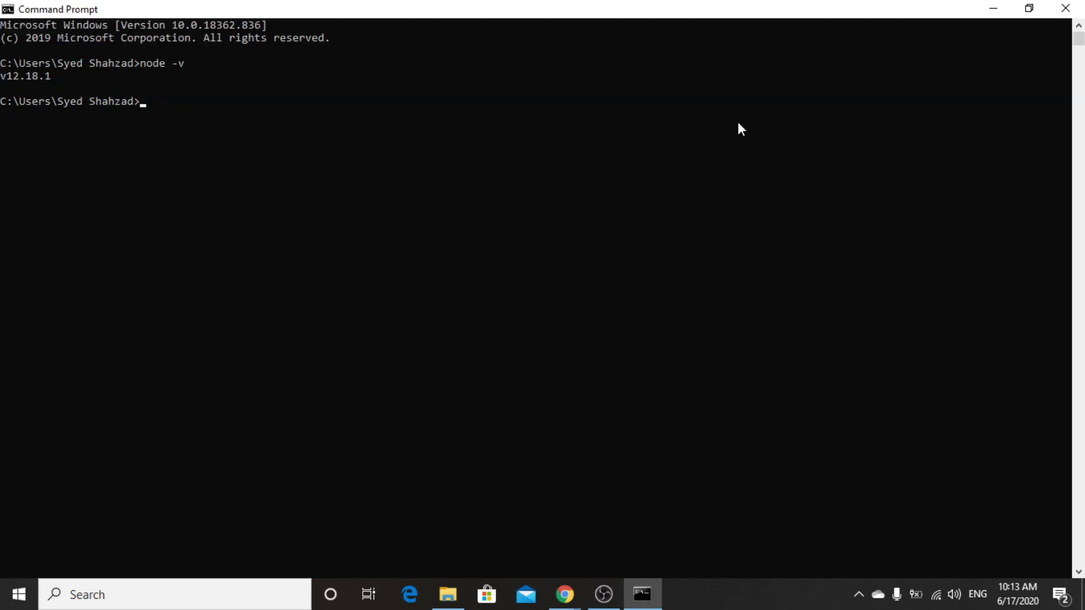
{"action": "type", "text": "++"}
{"action": "key", "text": "BackSpace"}
{"action": "key", "text": "BackSpace"}
{"action": "scroll", "coordinate": [737, 123], "scroll_direction": "up", "scroll_amount": 1, "text": "ctrl"}
{"action": "scroll", "coordinate": [738, 123], "scroll_direction": "up", "scroll_amount": 1, "text": "ctrl"}
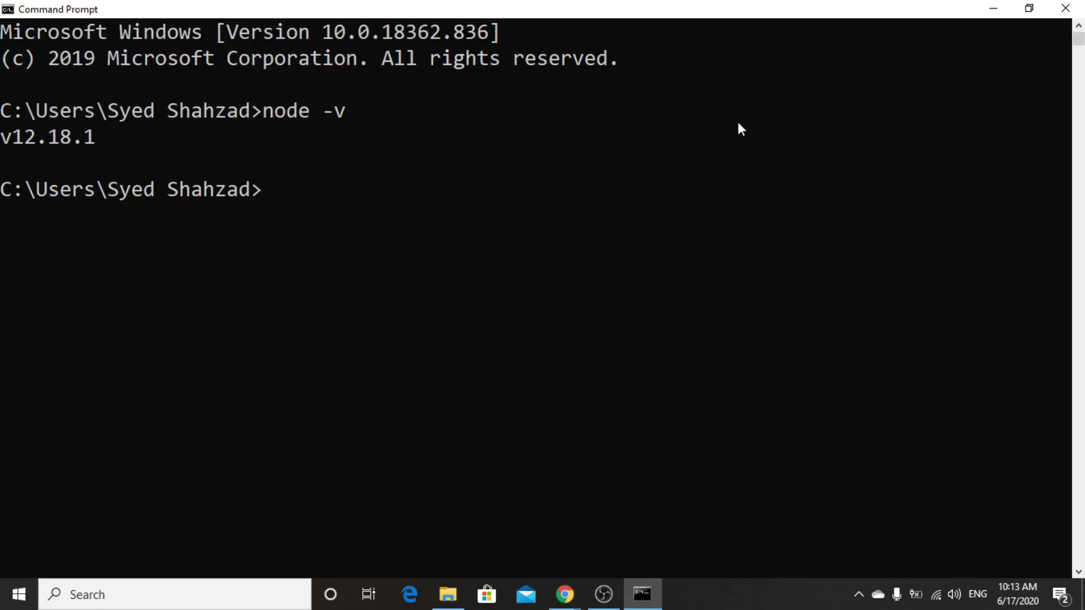
Enlarge the console text once more and clear the earlier output, trying the clear command and running cls
{"action": "scroll", "coordinate": [738, 123], "scroll_direction": "up", "scroll_amount": 1, "text": "ctrl"}
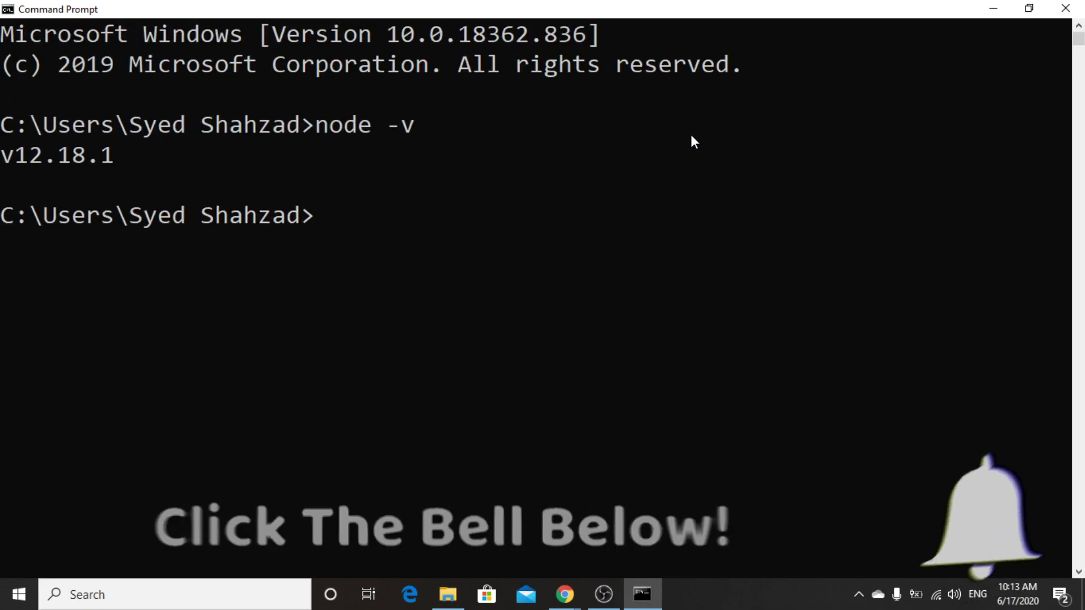
{"action": "type", "text": "cl"}
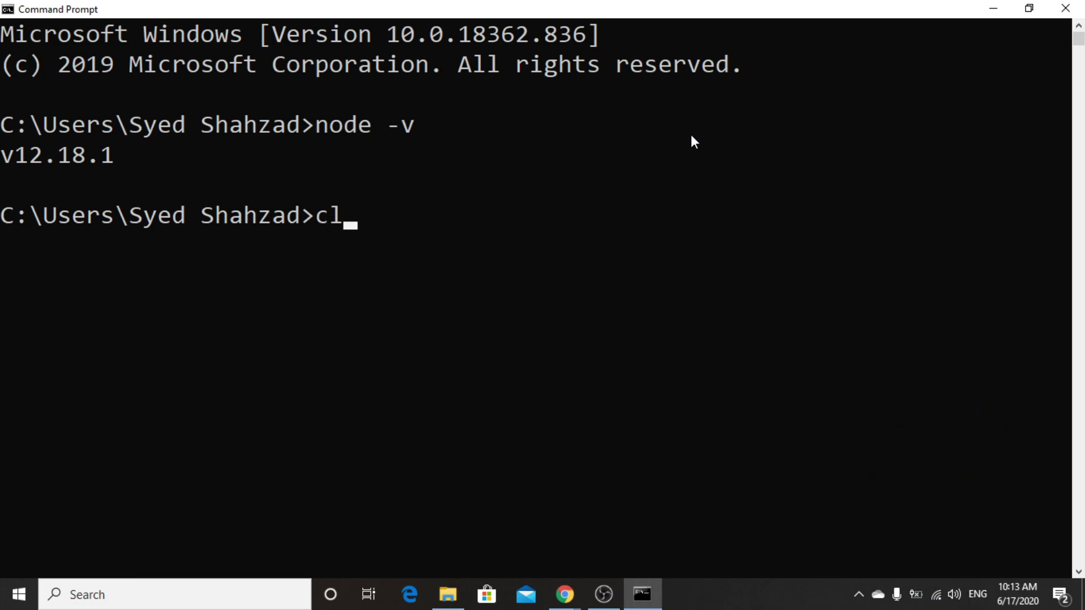
{"action": "type", "text": "ear"}
{"action": "key", "text": "Return"}
{"action": "type", "text": "cls"}
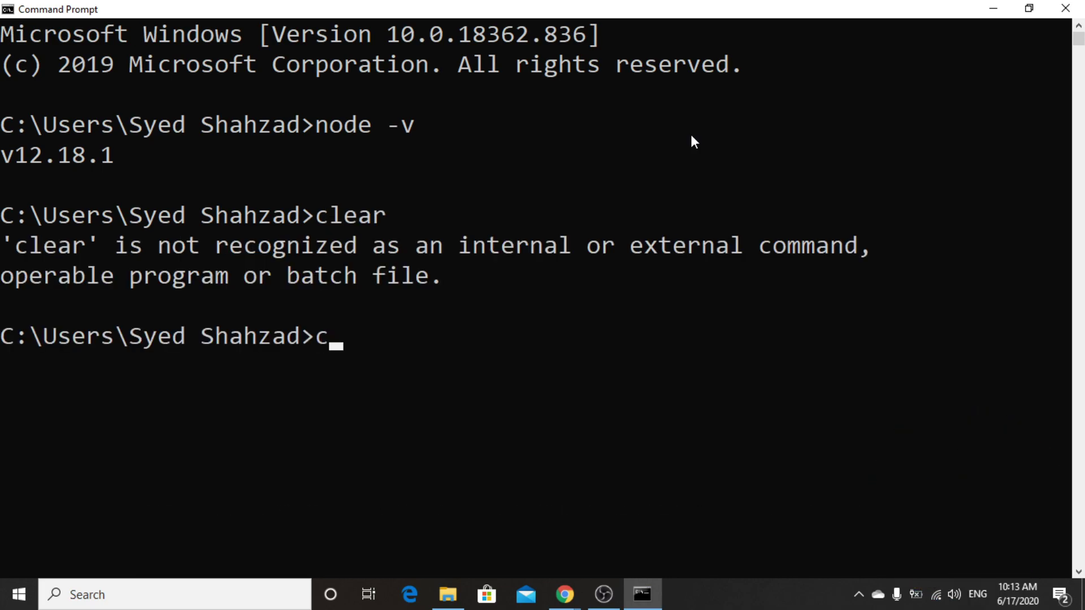
{"action": "key", "text": "Return"}
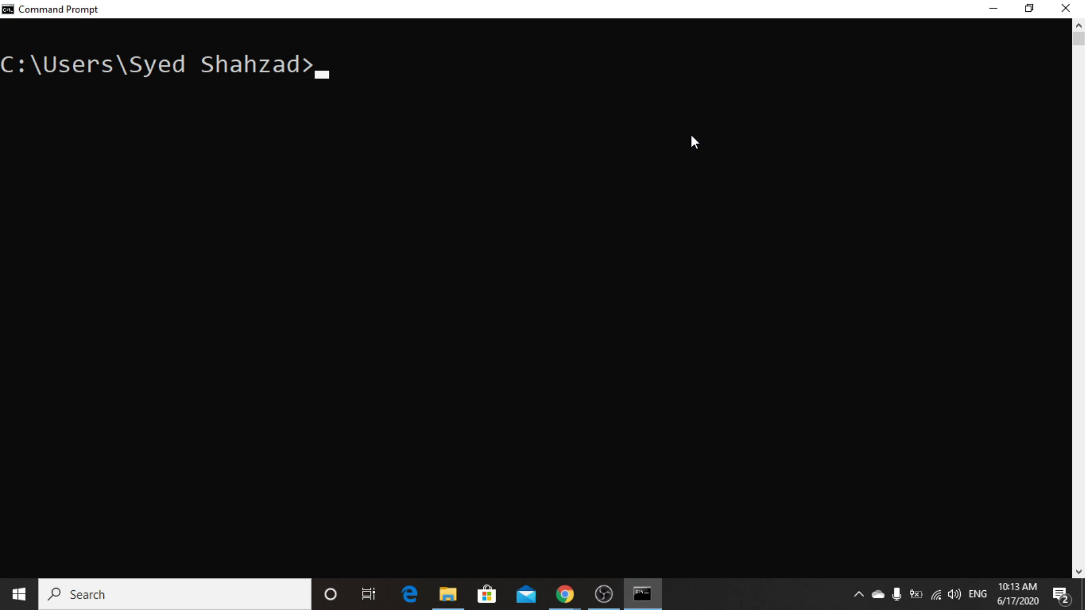
Run node -v again on the cleared screen to check the installed Node.js version
{"action": "type", "text": "node"}
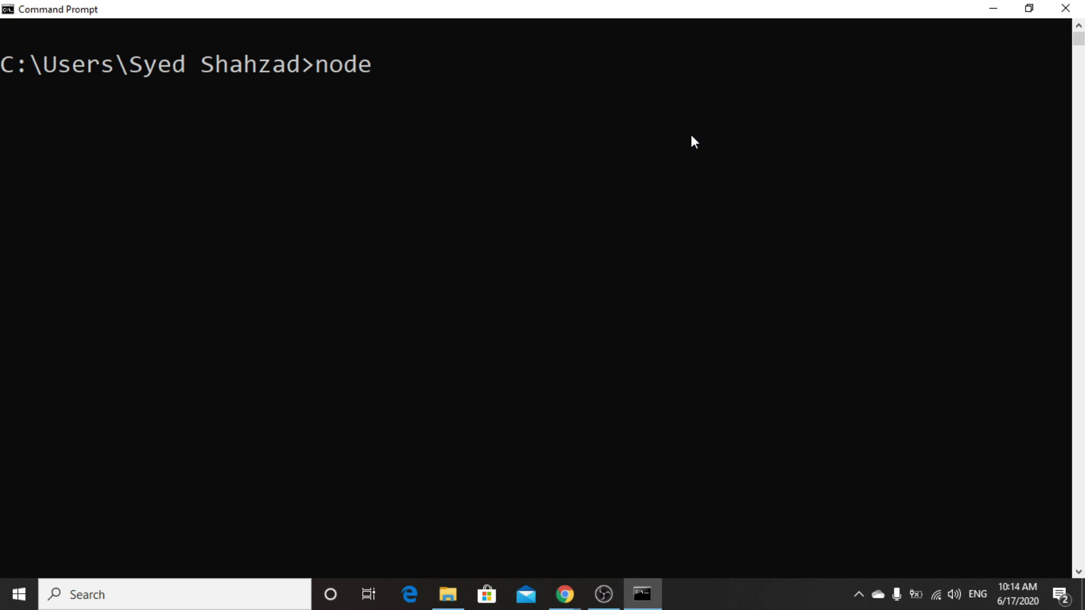
{"action": "type", "text": " -v"}
{"action": "key", "text": "Return"}
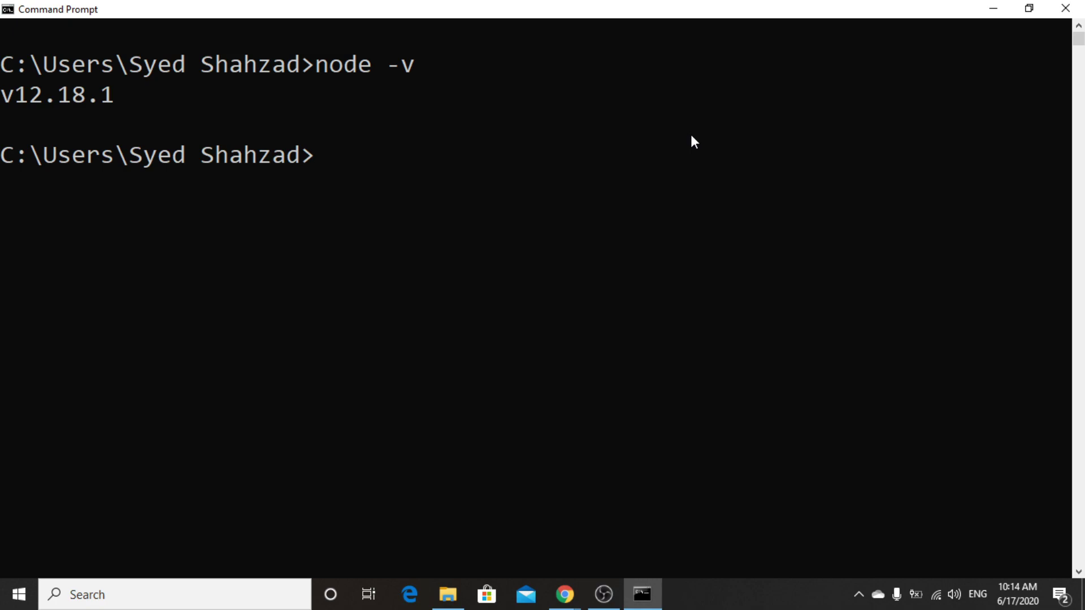
Switch to the Node.js download page in Chrome to compare its LTS version with the installed one, and return to Command Prompt
{"action": "left_click", "coordinate": [564, 596]}
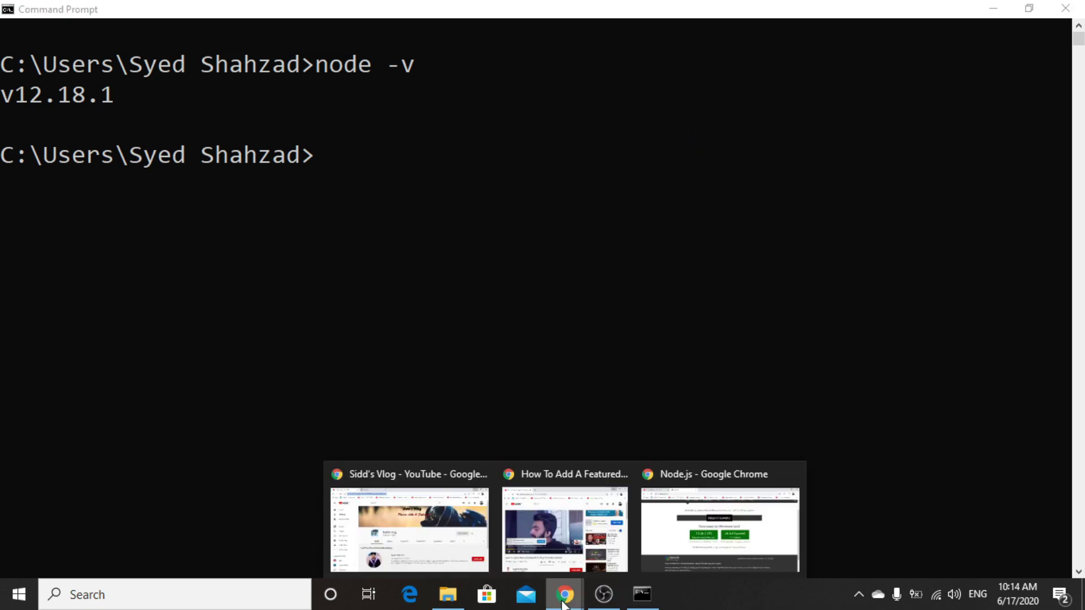
{"action": "left_click", "coordinate": [700, 497]}
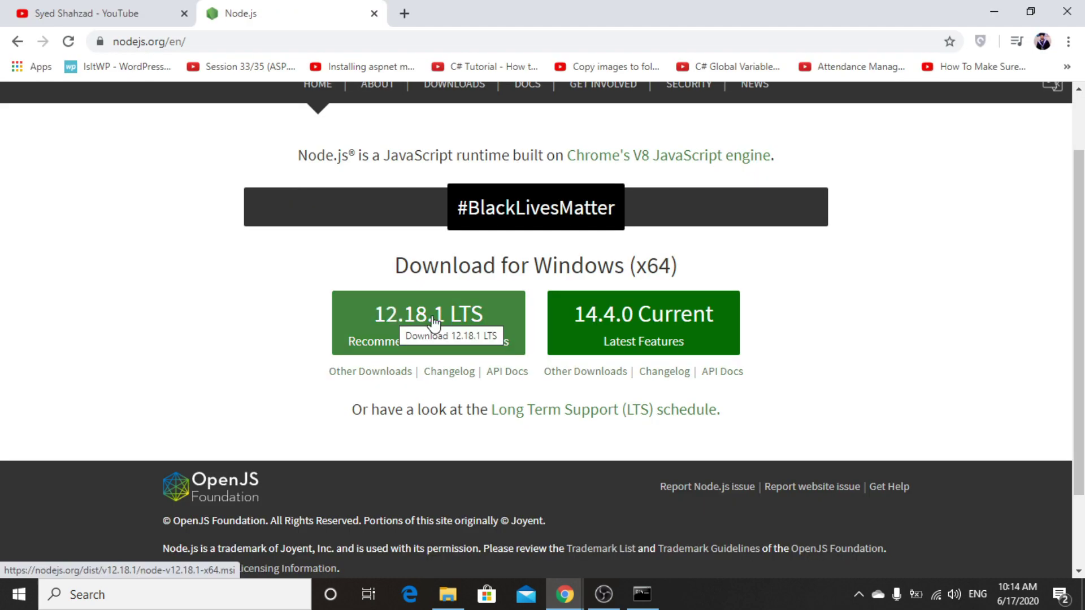
{"action": "left_click", "coordinate": [1007, 2]}
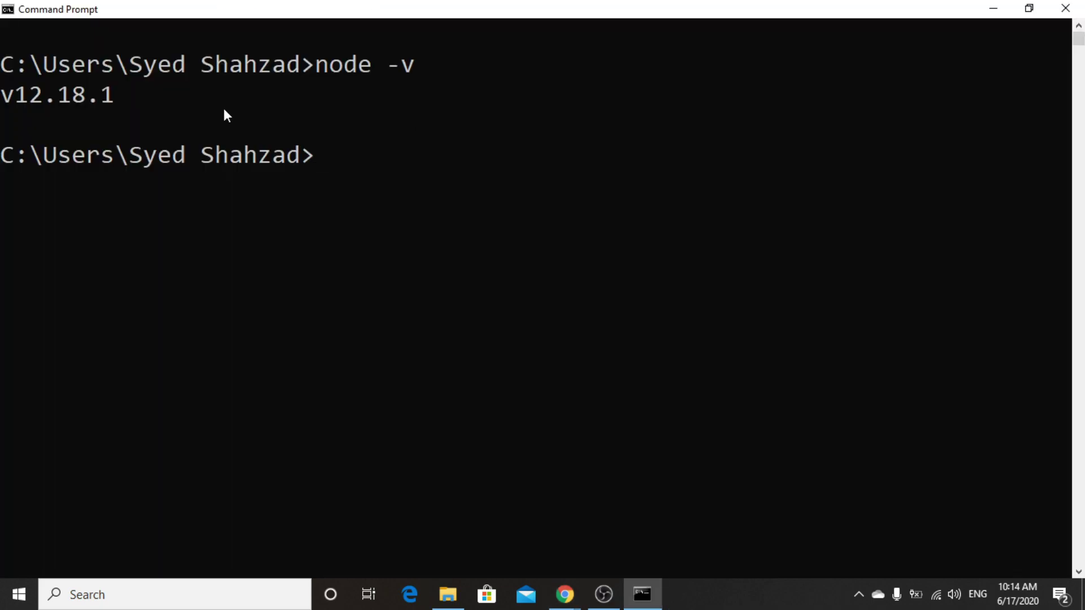